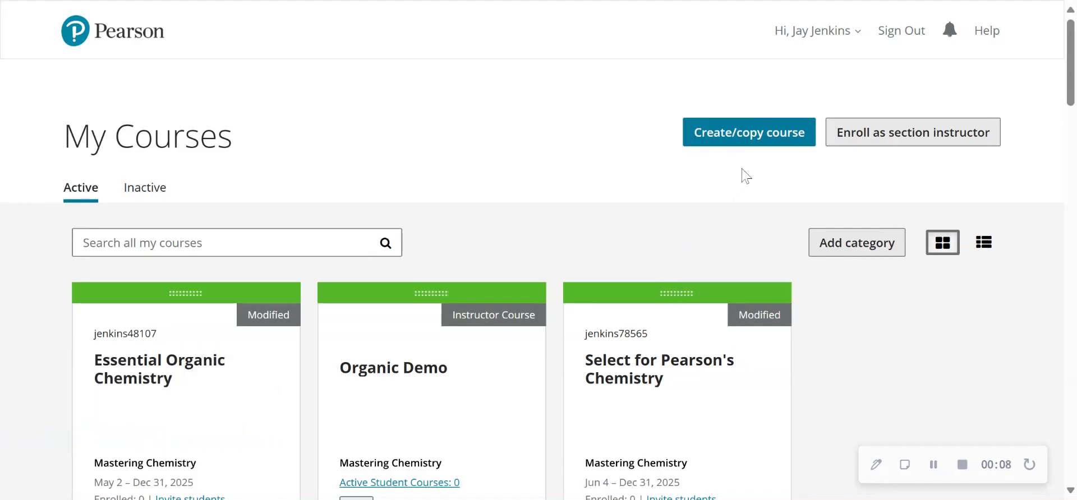
Start creating a course and search the existing courses for the course ID master30371.
click(758, 138)
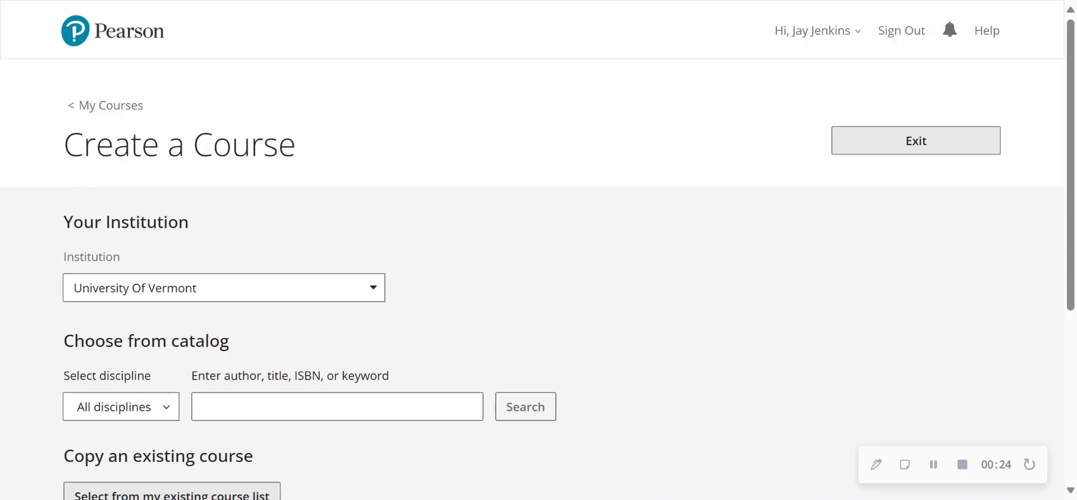
click(337, 408)
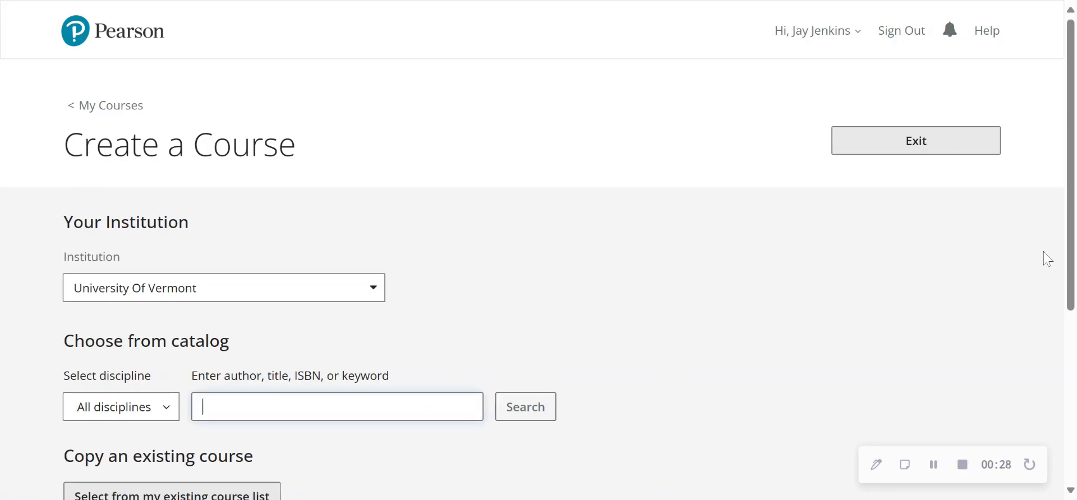
drag(1072, 238, 1071, 335)
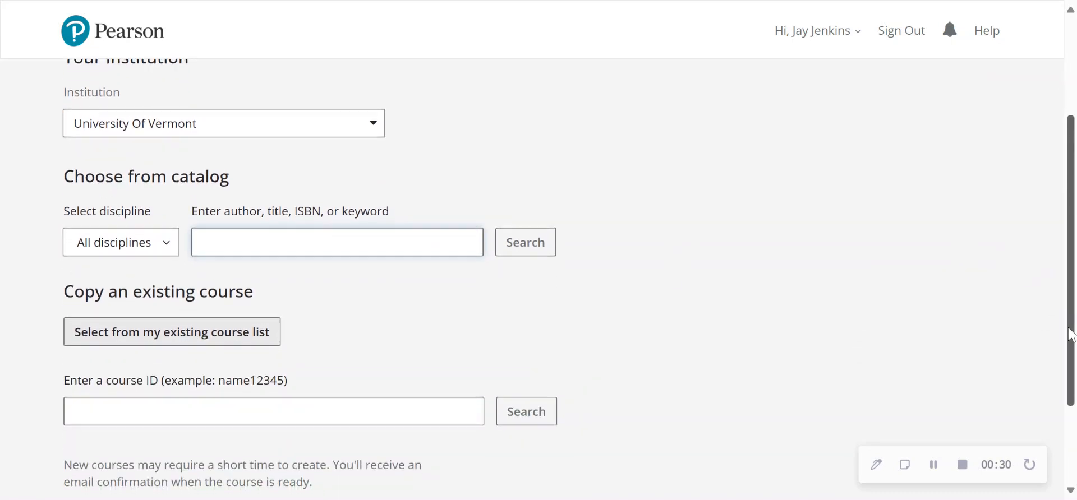
click(273, 412)
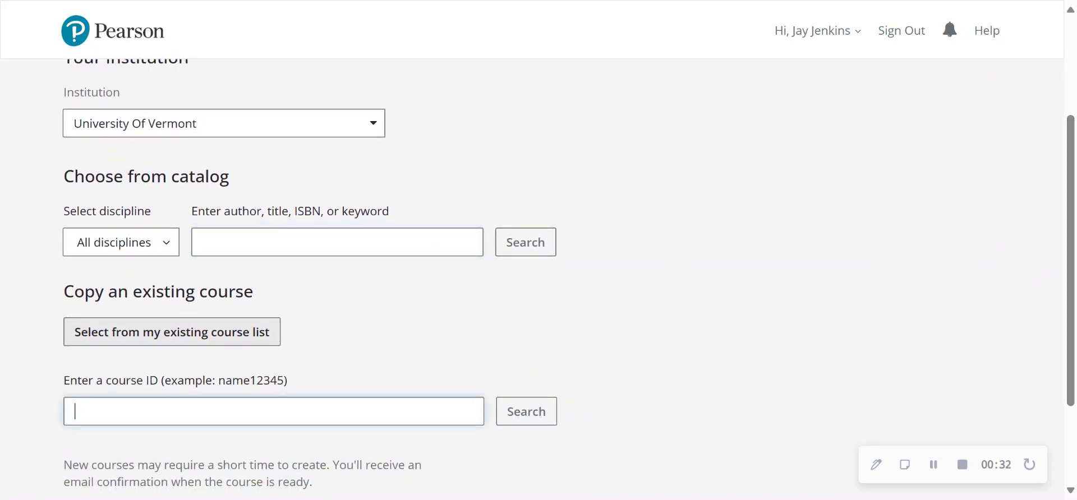
text(master30371)
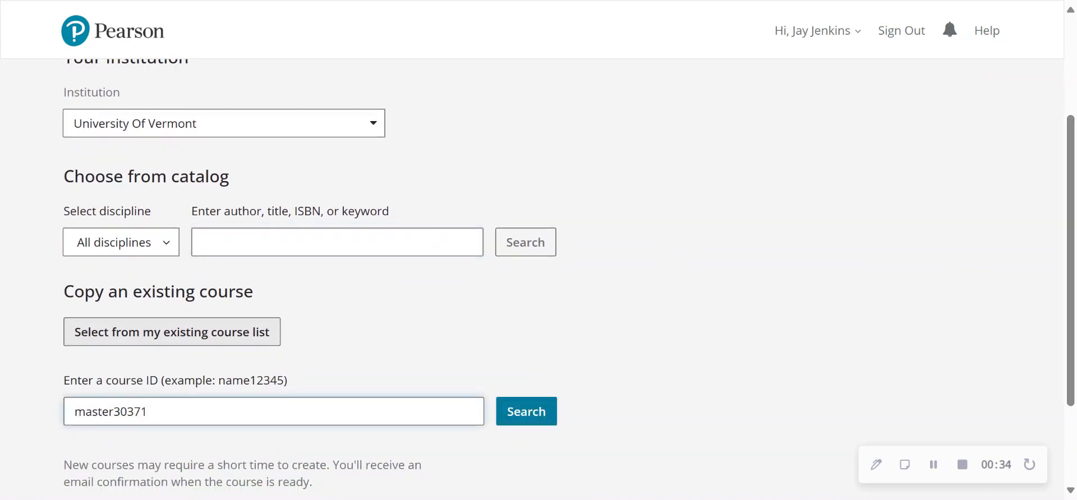
click(533, 415)
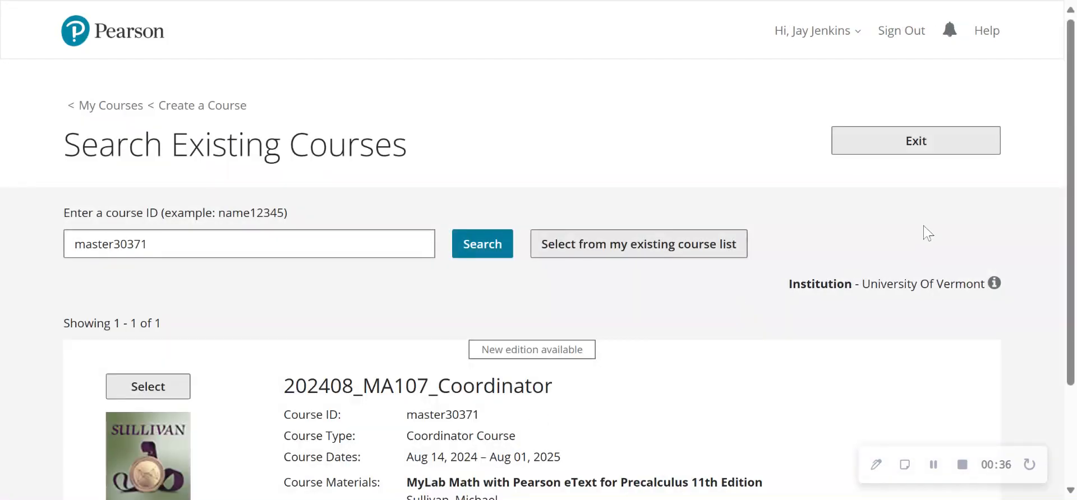
Select the 202408_MA107_Coordinator course as the source and choose the new edition, Precalculus, 12th Edition, as its materials.
scroll(1072, 169, down, 3)
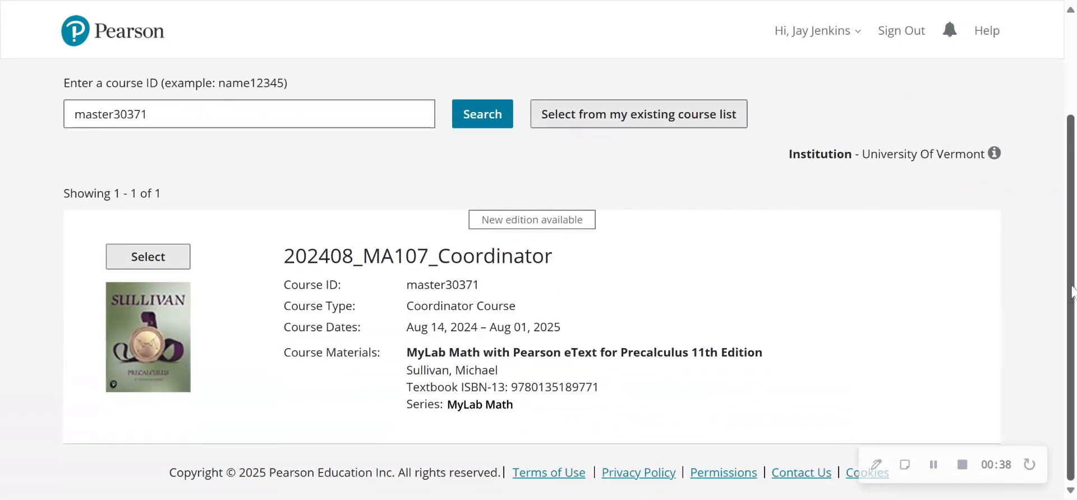
click(164, 255)
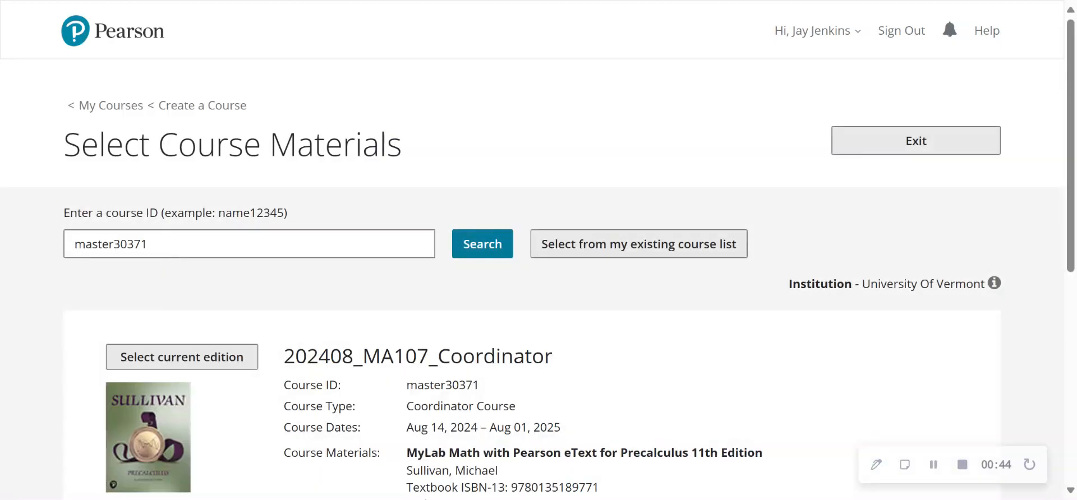
scroll(1073, 115, down, 5)
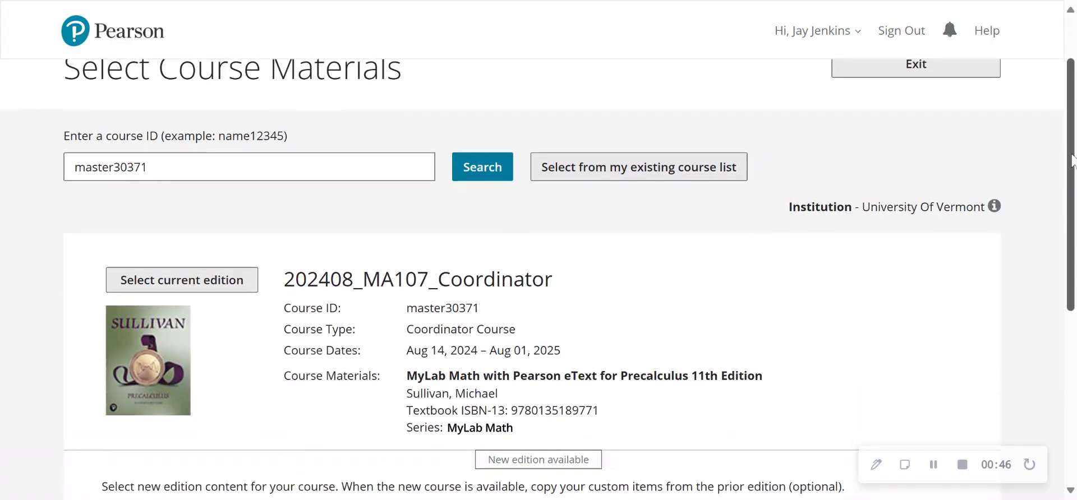
mouse_move(1071, 245)
mouse_down()
mouse_move(1072, 271)
mouse_move(1072, 246)
mouse_up()
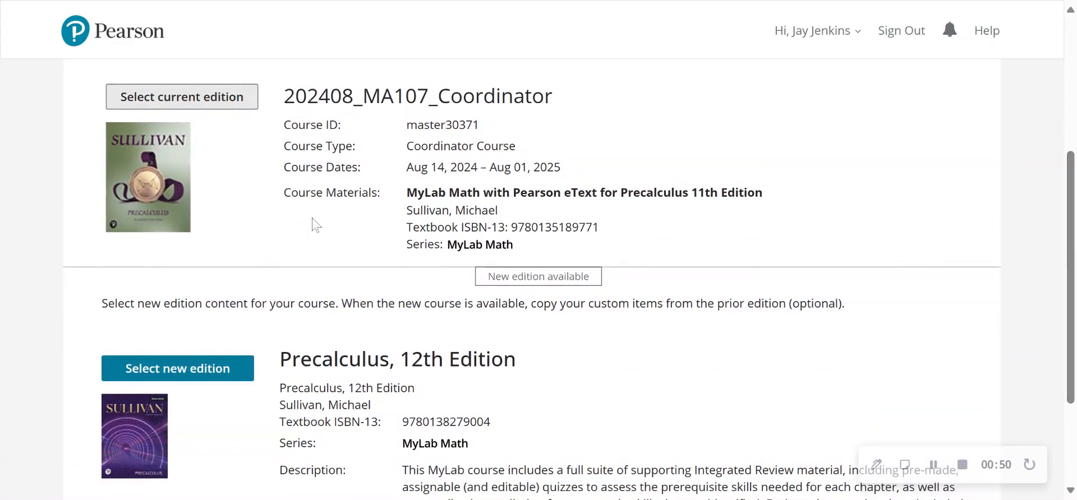
click(188, 381)
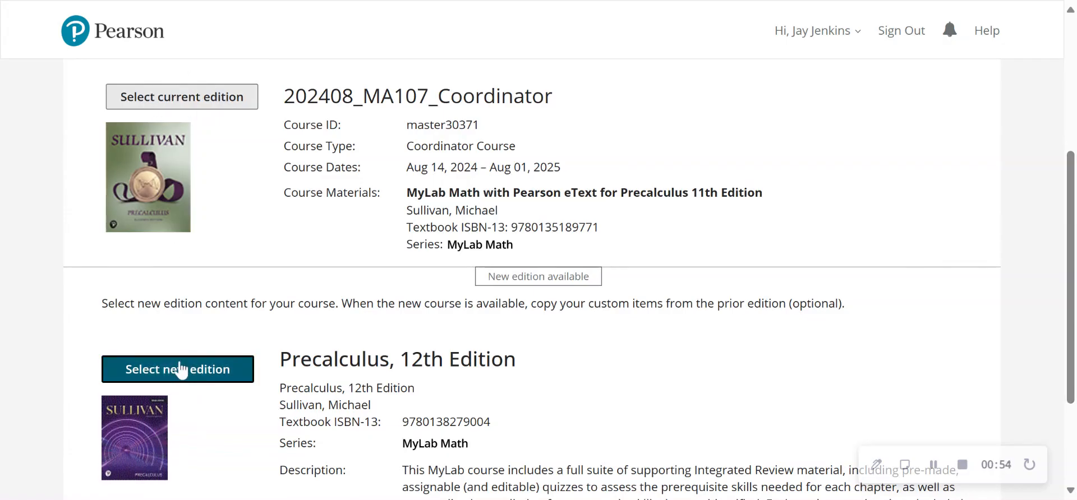
click(180, 367)
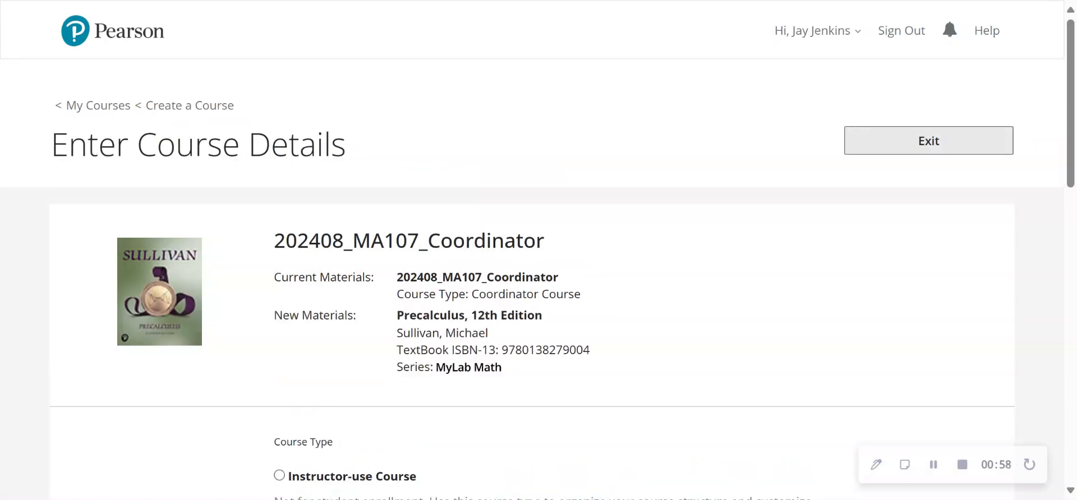
Set the course type to Instructor-use Course and name the course MA107 Template, reusing the MA107 code from the source title.
drag(352, 242, 419, 242)
key(ctrl+c)
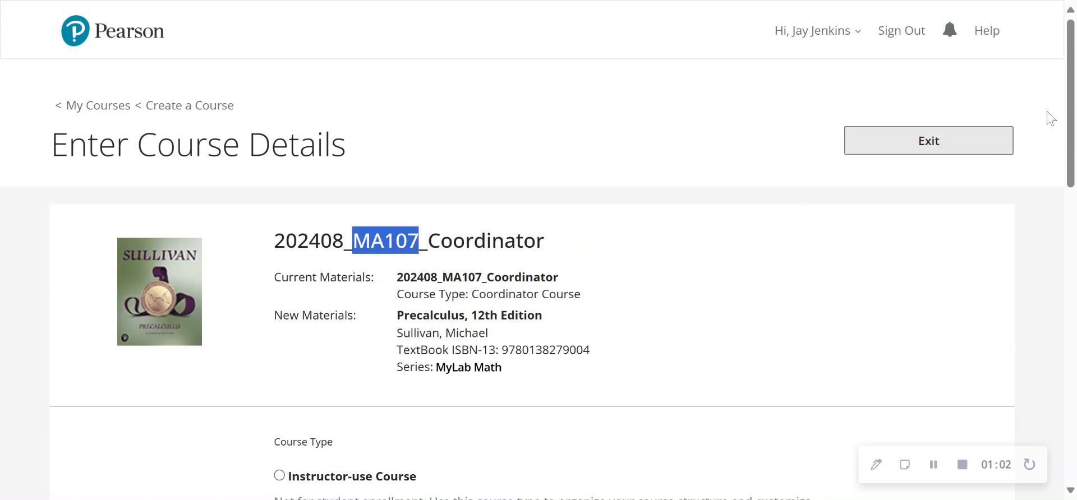
scroll(1070, 119, down, 3)
scroll(449, 215, down, 3)
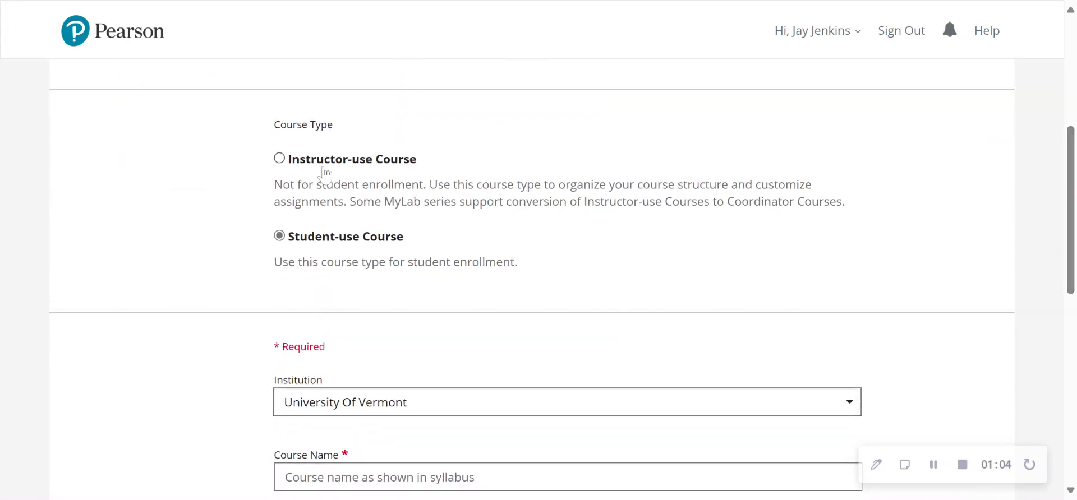
click(279, 159)
click(353, 477)
key(ctrl+v)
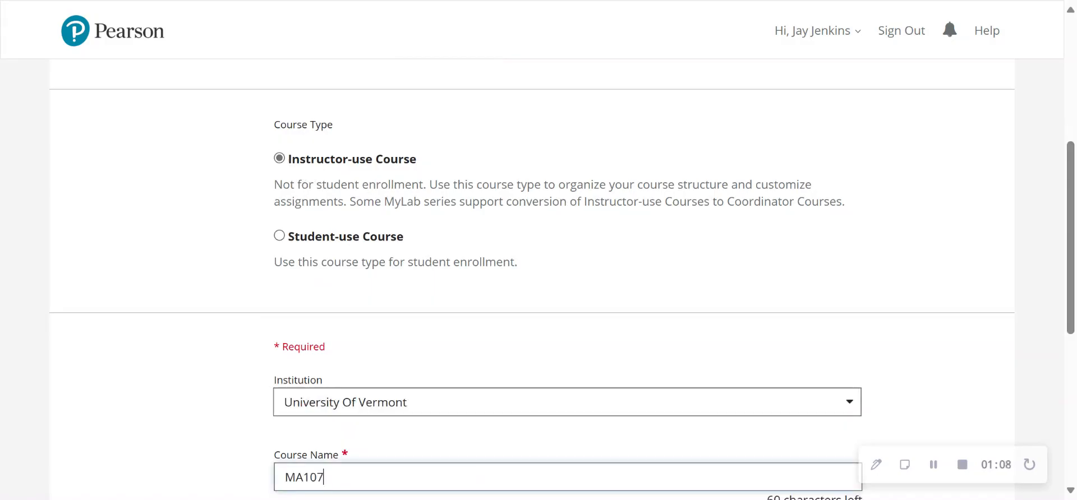
text(Template)
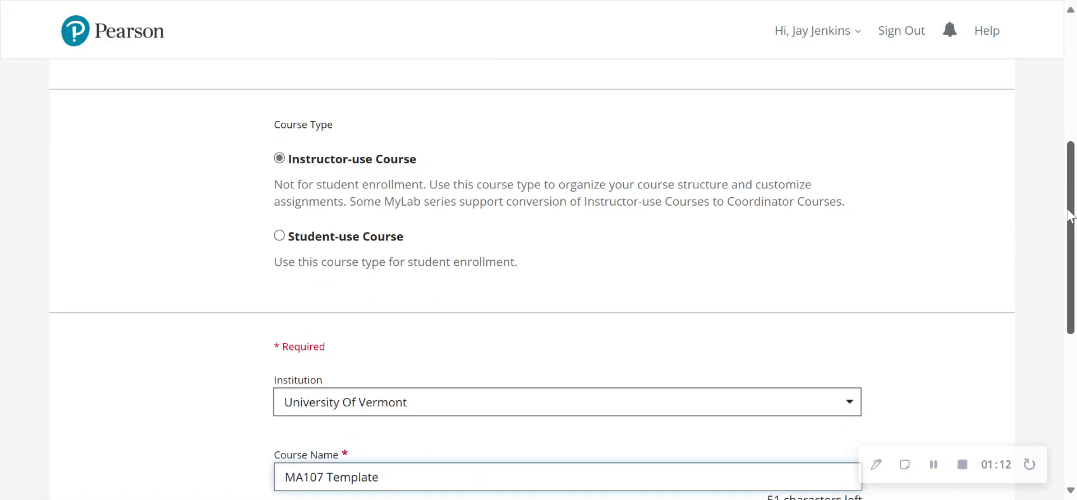
Allow instructors to copy the course and create it.
drag(1069, 216, 1069, 363)
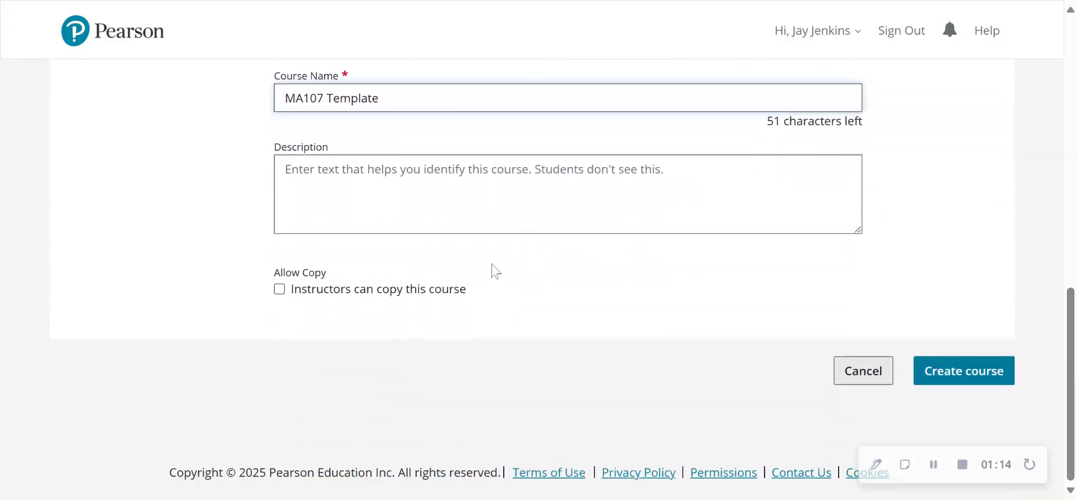
click(342, 294)
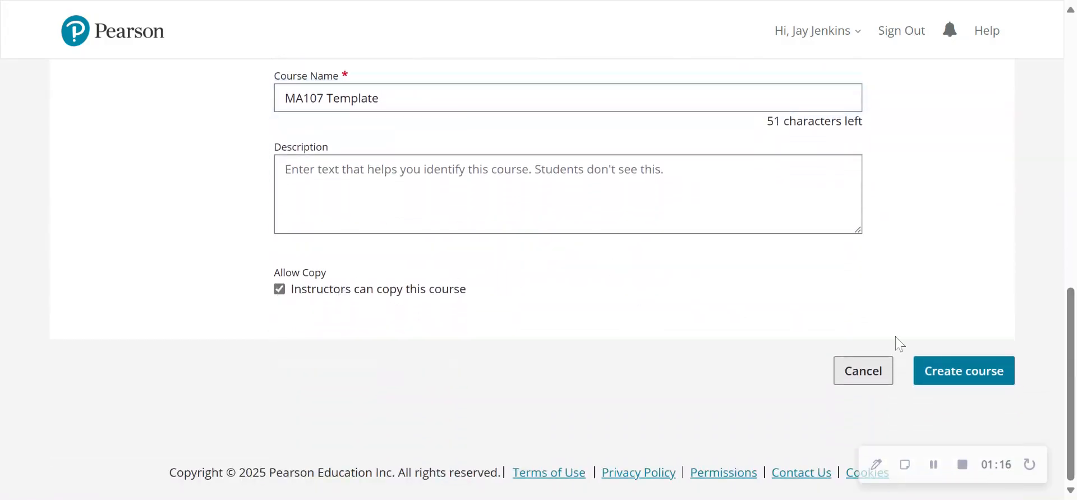
click(961, 379)
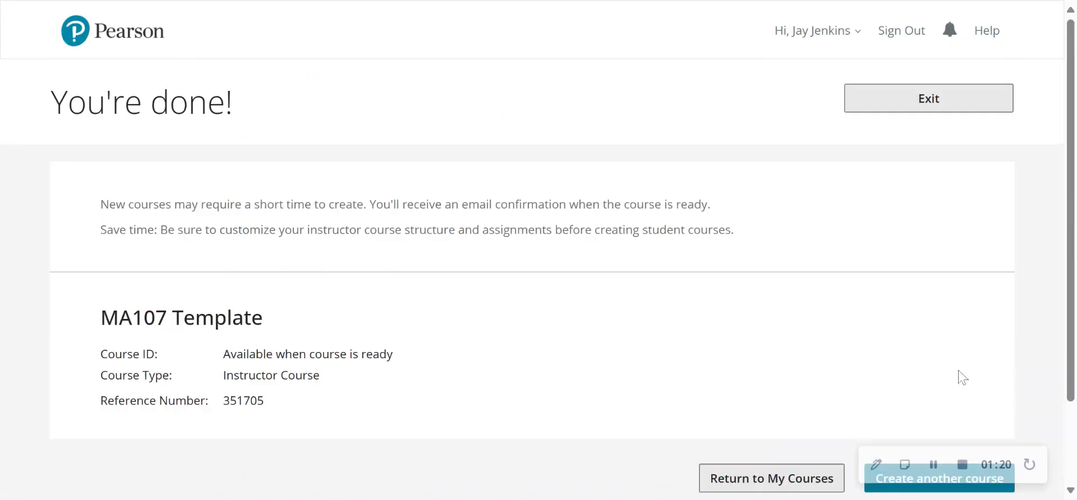
Return to the course list and refresh it to update the new course's status.
scroll(961, 377, down, 2)
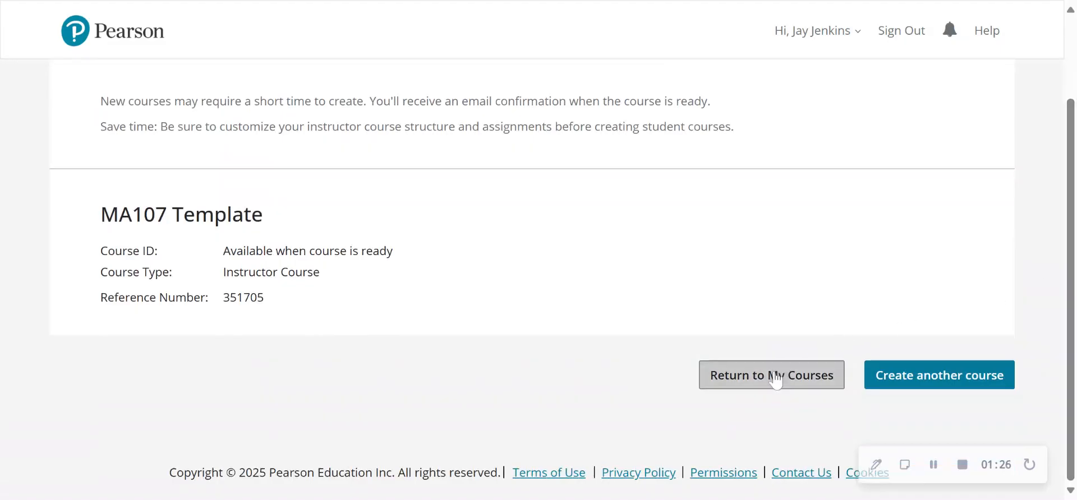
click(776, 380)
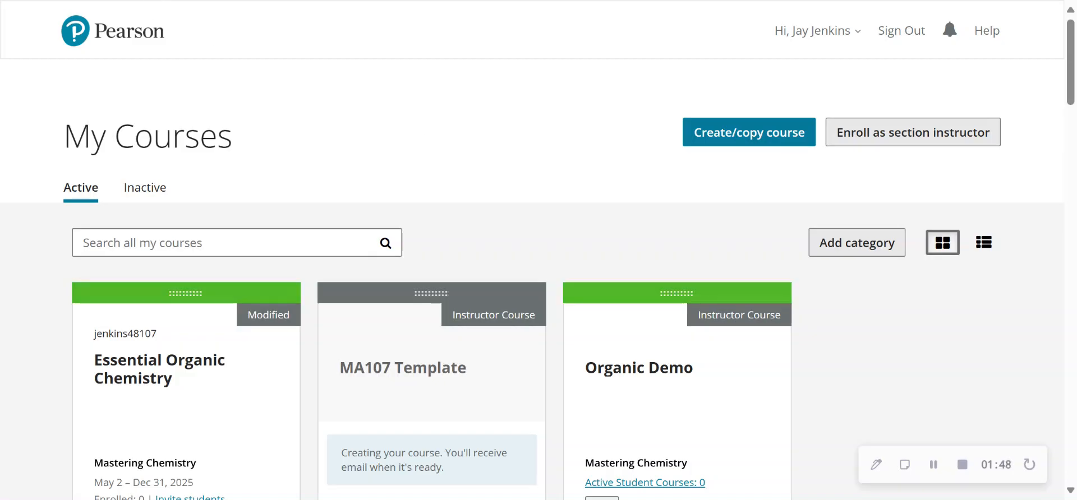
key(F5)
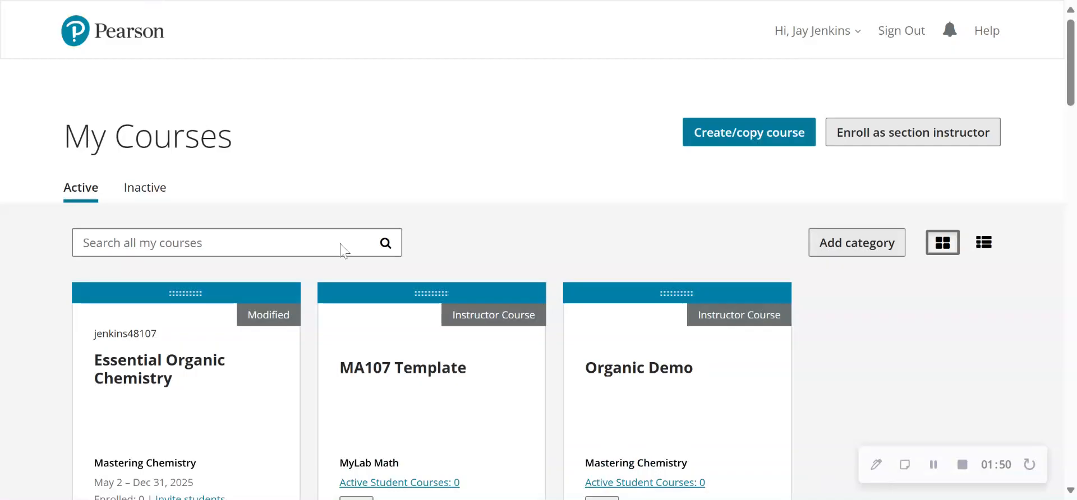
Open the MA107 Template course, dismissing the prior-edition copy notice, and go to its assignment management page.
click(407, 381)
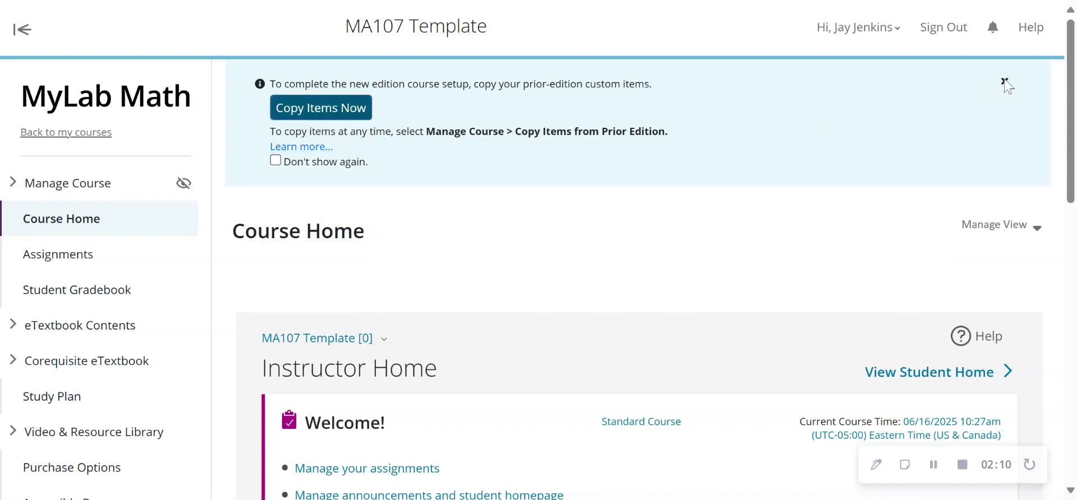
click(1005, 83)
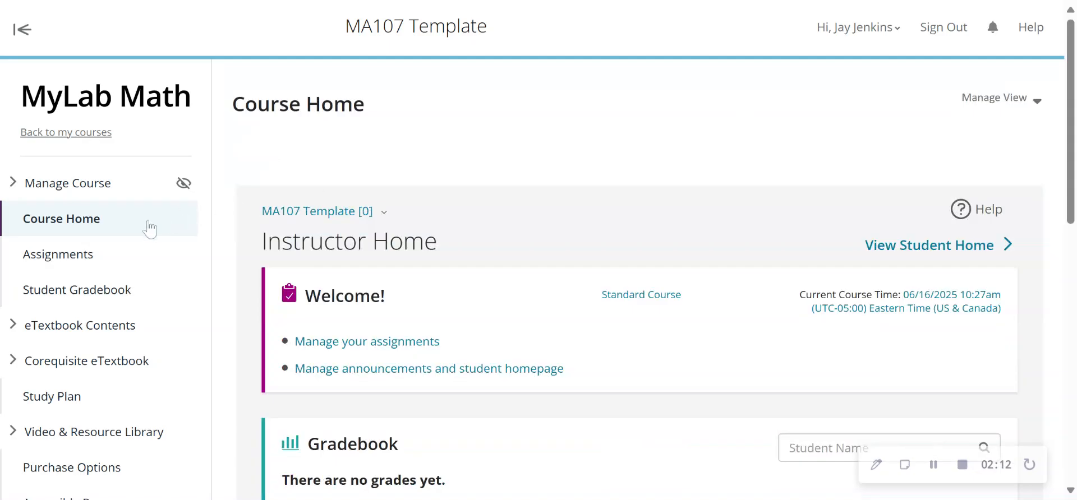
click(371, 343)
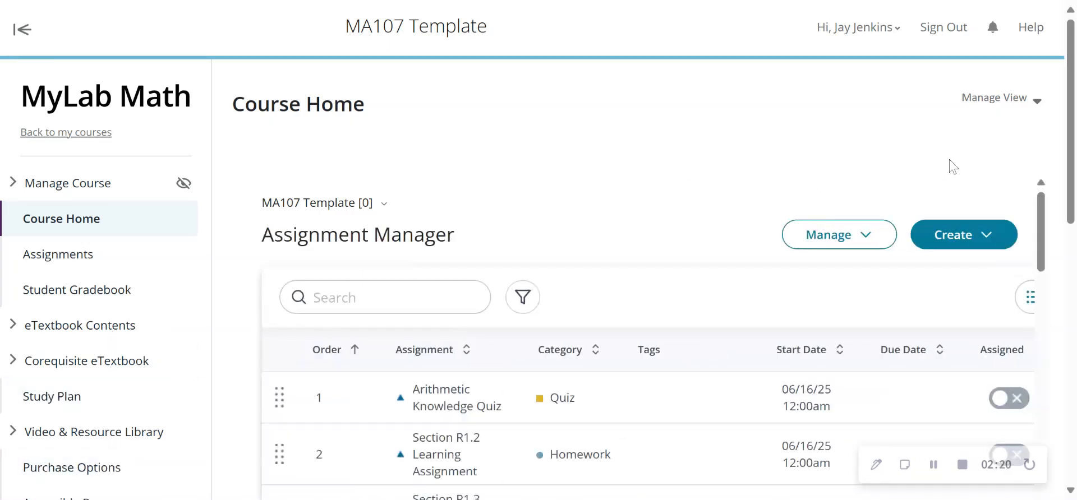
Start importing assignments from another course, choosing to convert them from courses using a previous edition or related books.
scroll(1073, 138, down, 1)
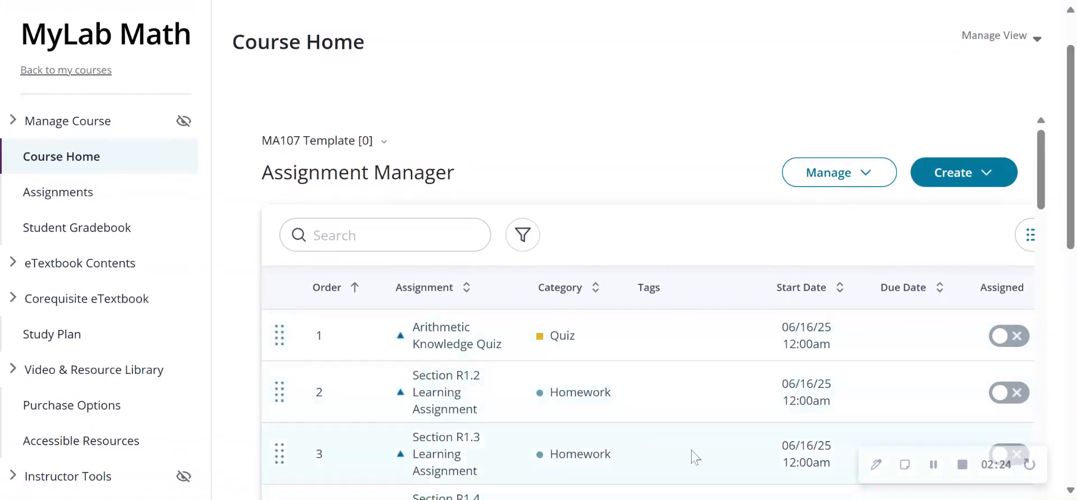
click(869, 177)
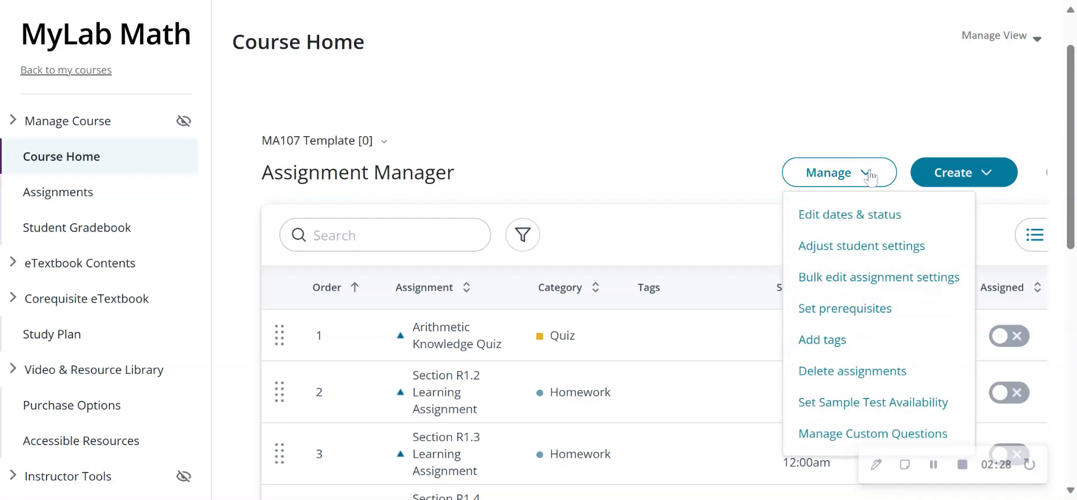
click(988, 174)
click(988, 174)
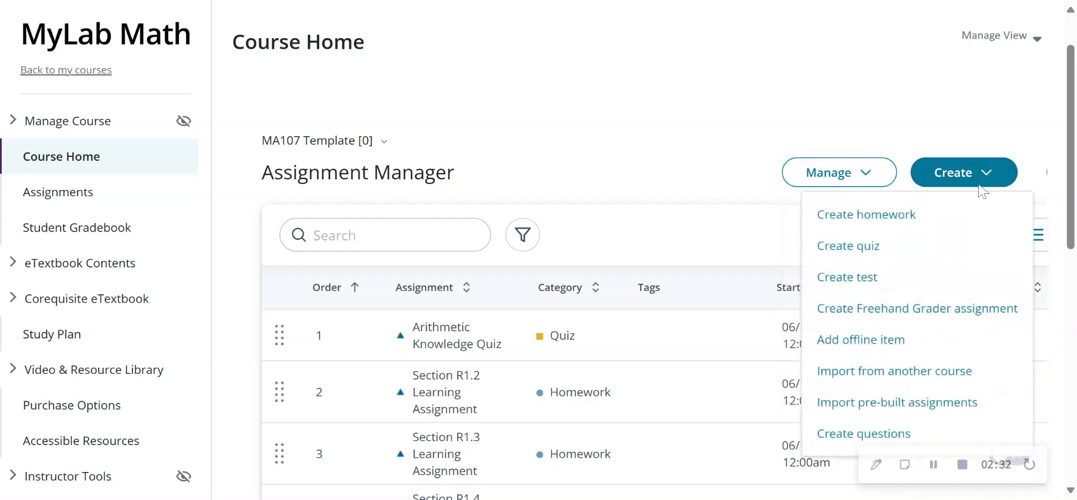
click(903, 373)
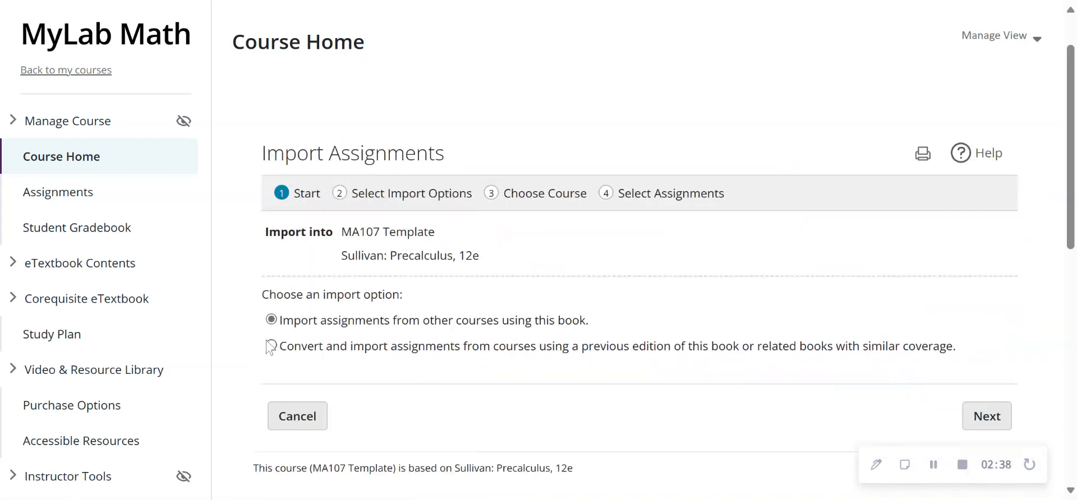
click(272, 346)
click(978, 417)
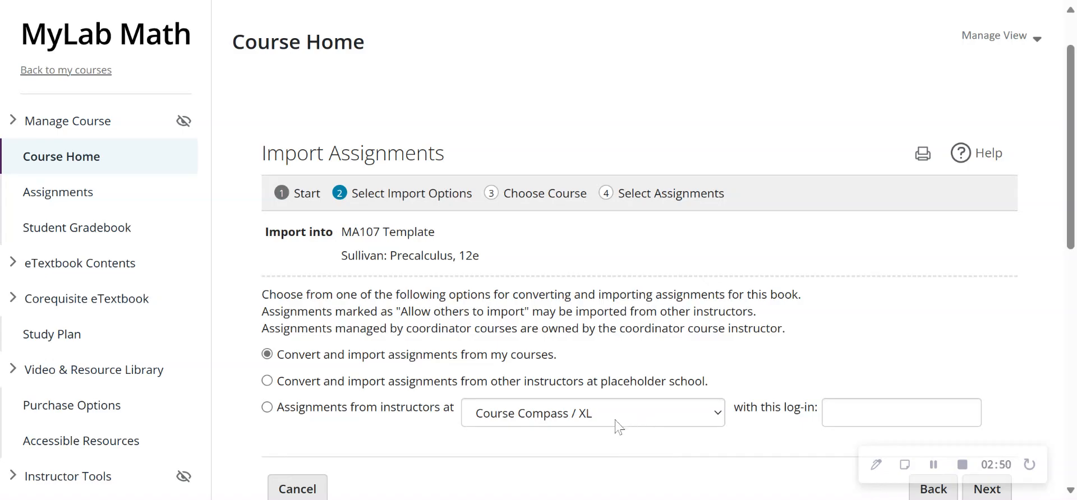
Set the import to convert and import assignments from my courses and proceed to choosing the source course.
click(717, 422)
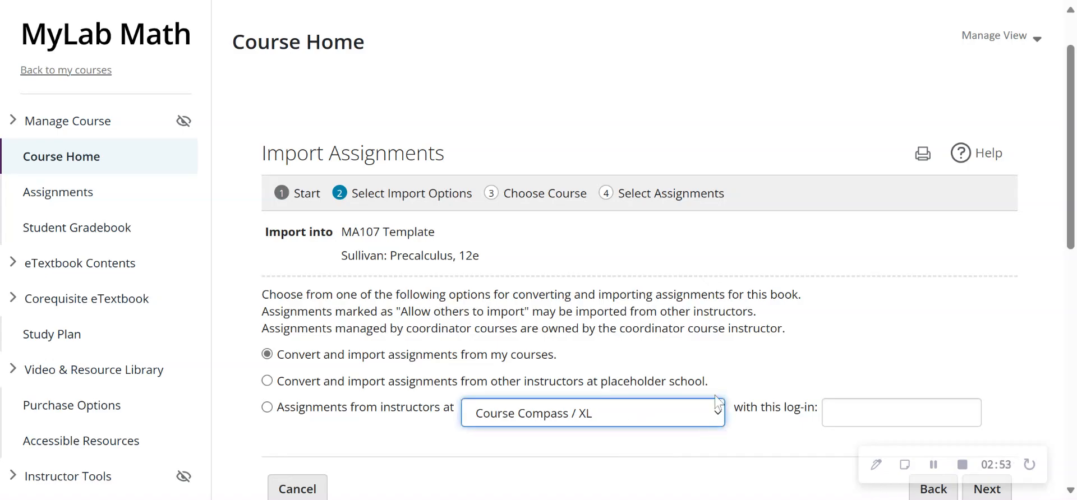
click(768, 378)
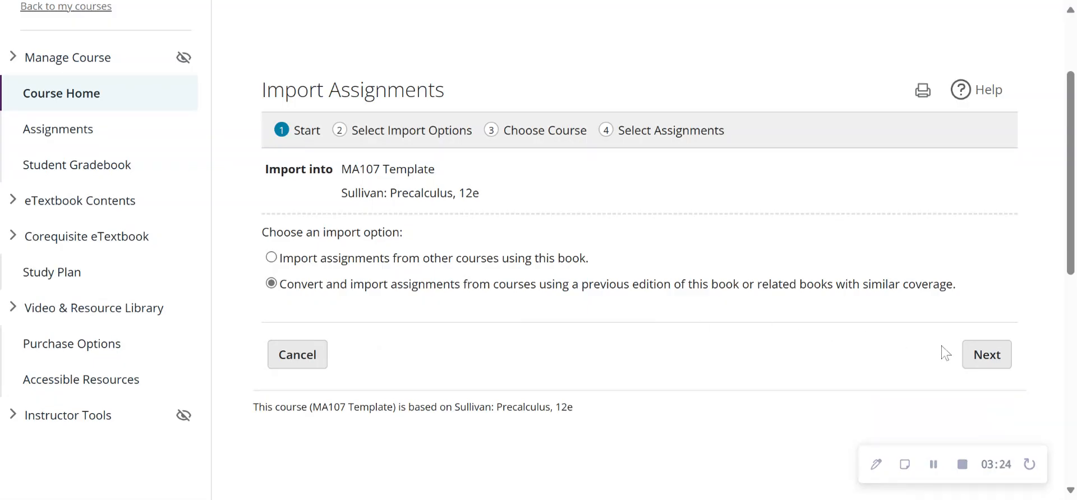
click(988, 356)
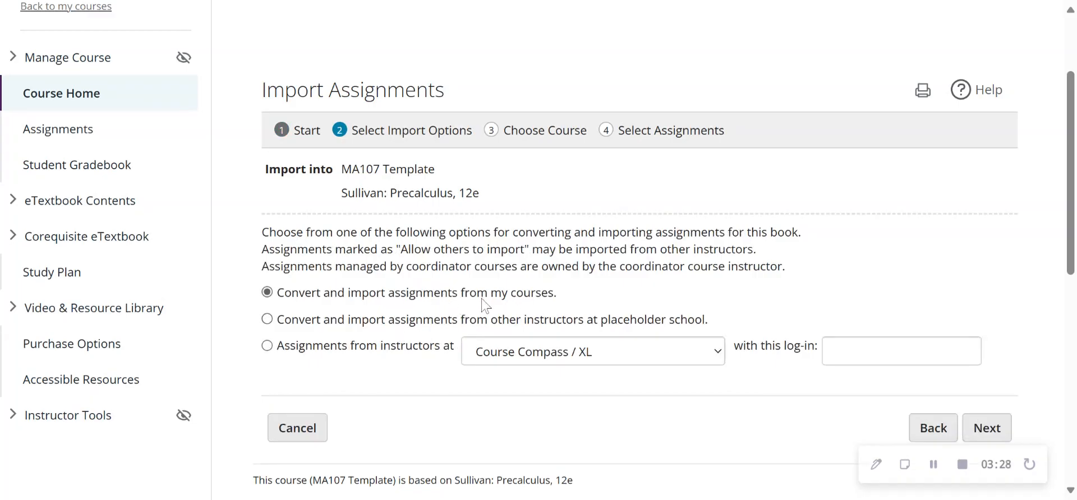
click(987, 429)
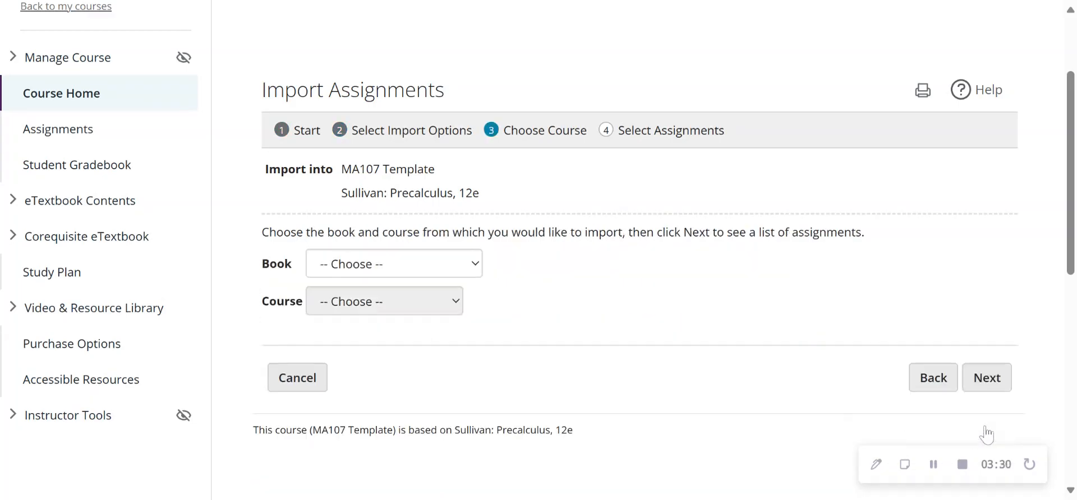
Choose the book Sullivan: Precalculus, 11e and its Assignments for copy course as the import source, and list its assignments.
click(477, 264)
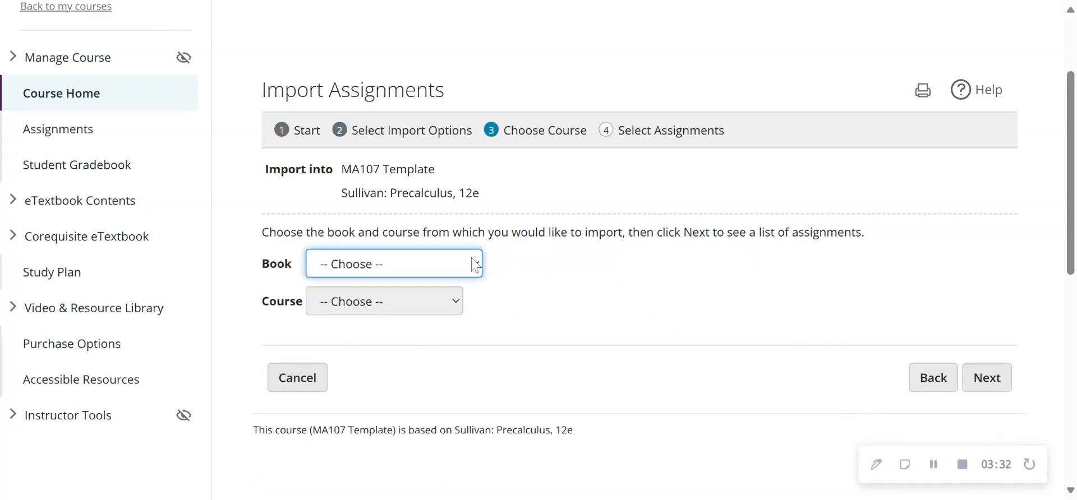
click(433, 326)
click(445, 306)
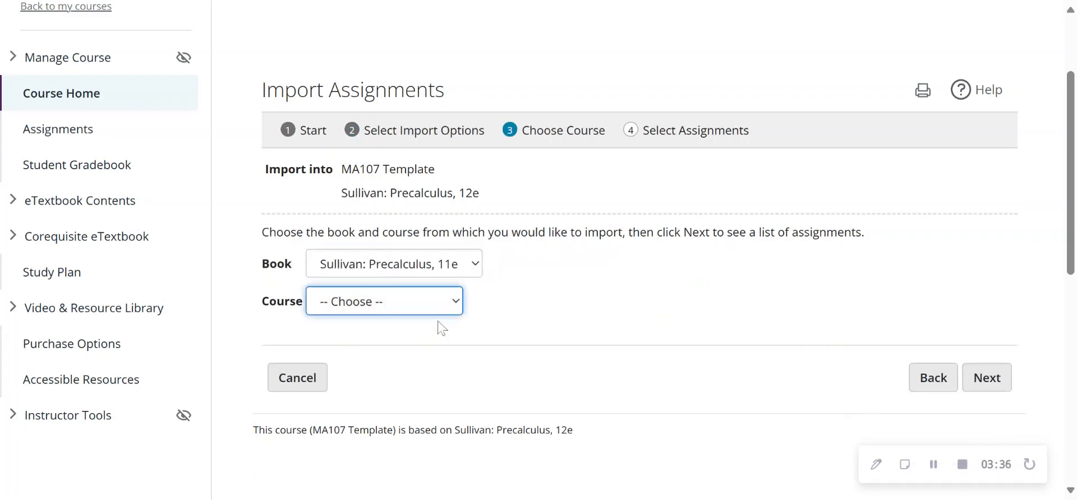
click(439, 325)
click(985, 376)
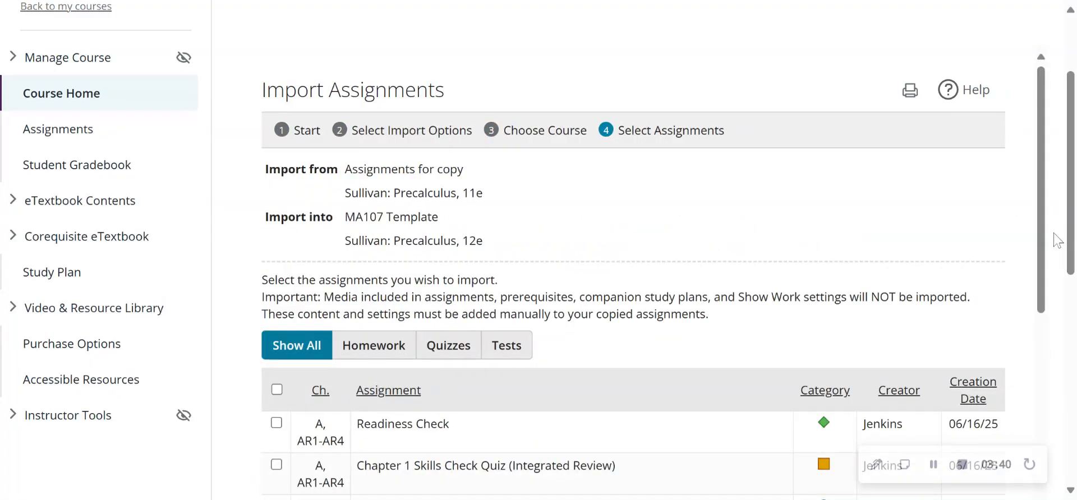
Select all assignments of the source course and import them into MA107 Template together with their assignment settings.
drag(1041, 235, 1054, 319)
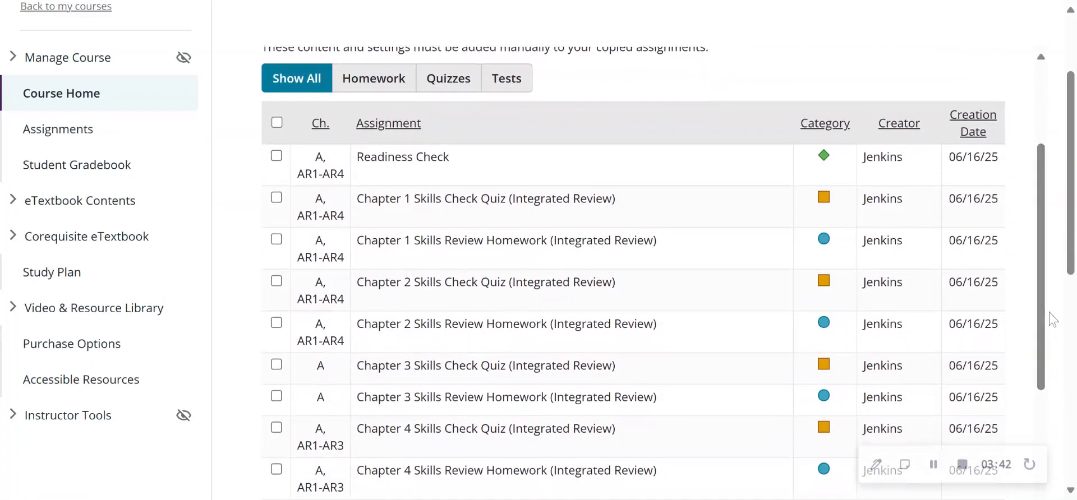
drag(1044, 291, 1052, 162)
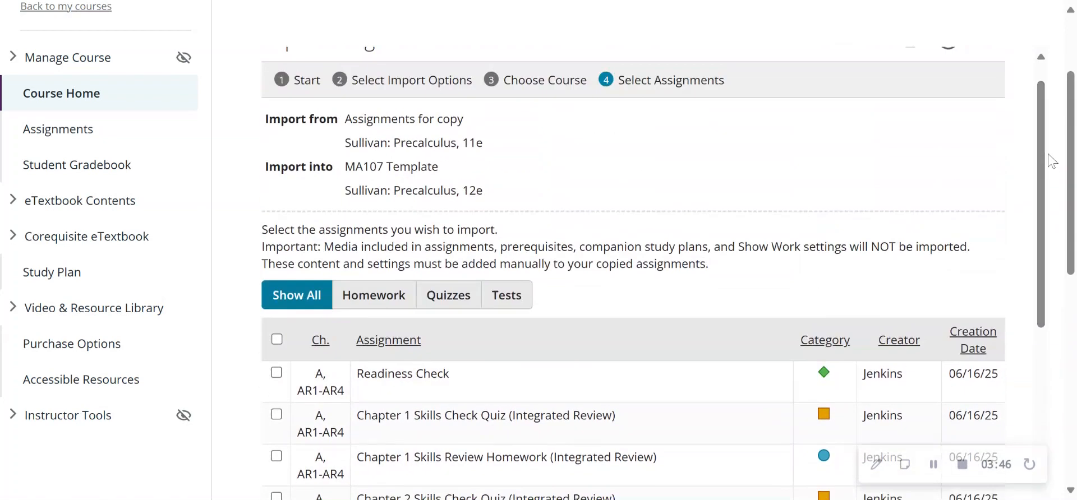
click(277, 341)
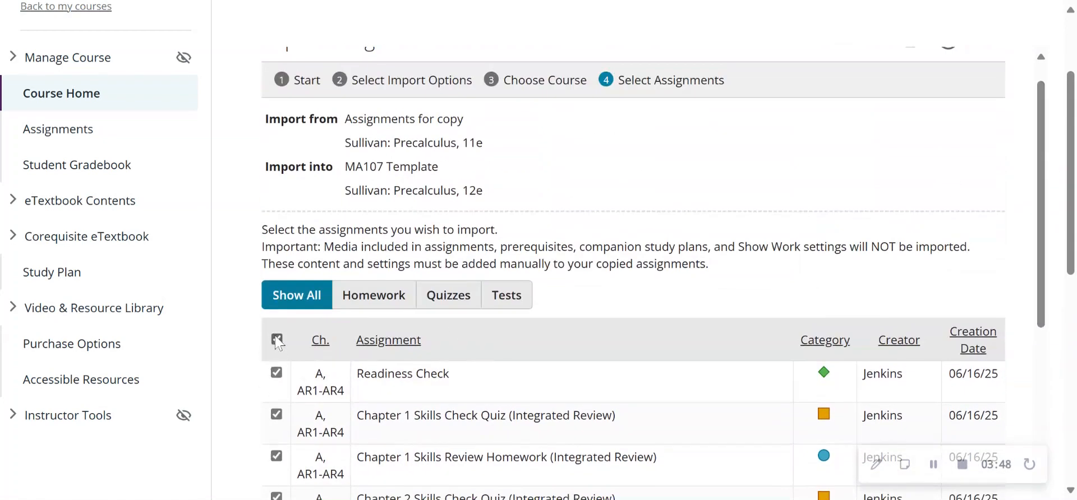
drag(1041, 190, 1062, 342)
drag(1071, 241, 1072, 338)
scroll(1064, 208, down, 5)
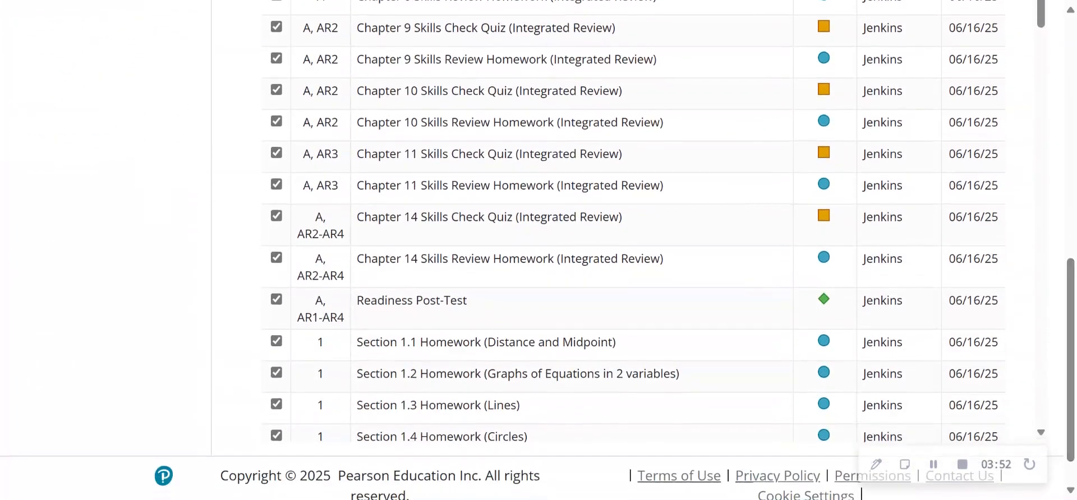
scroll(1048, 51, down, 10)
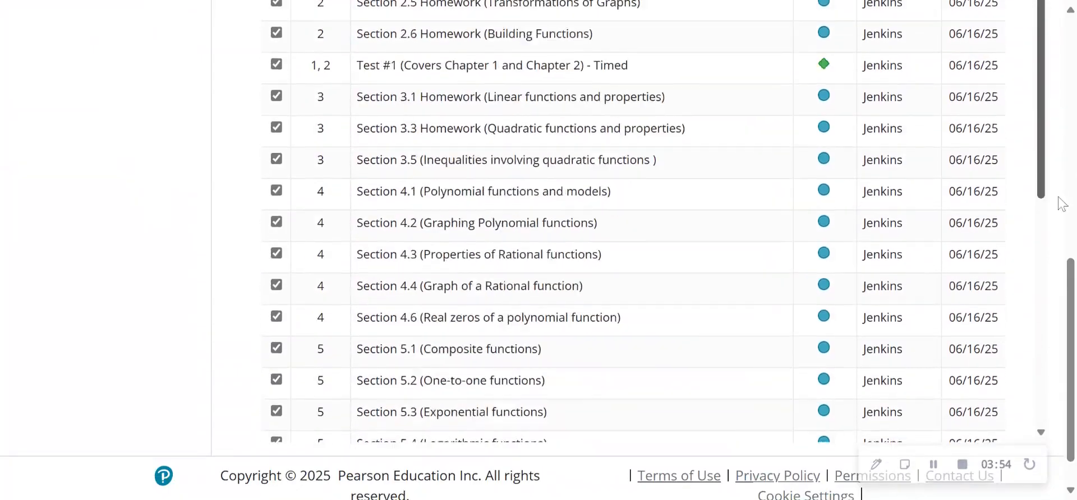
drag(1072, 291, 1072, 311)
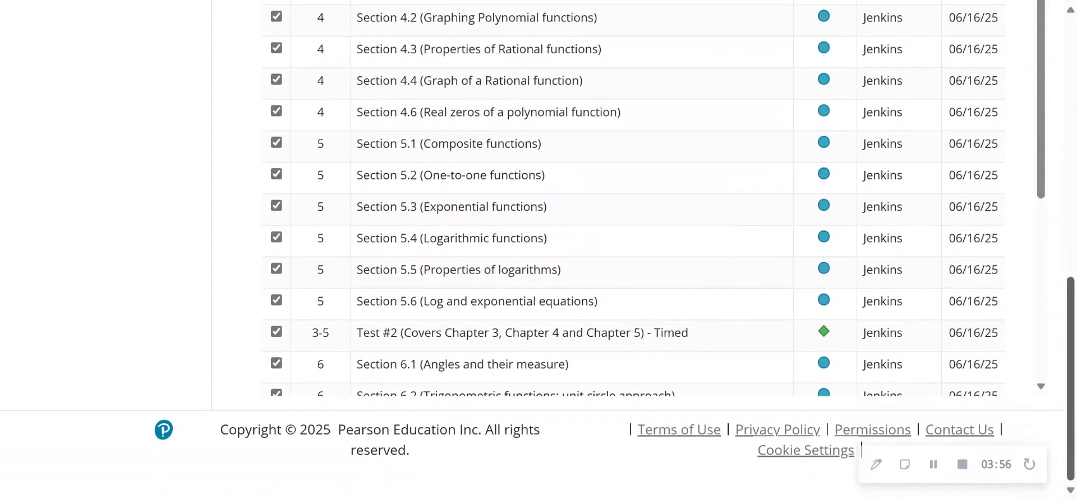
drag(1038, 185, 1037, 379)
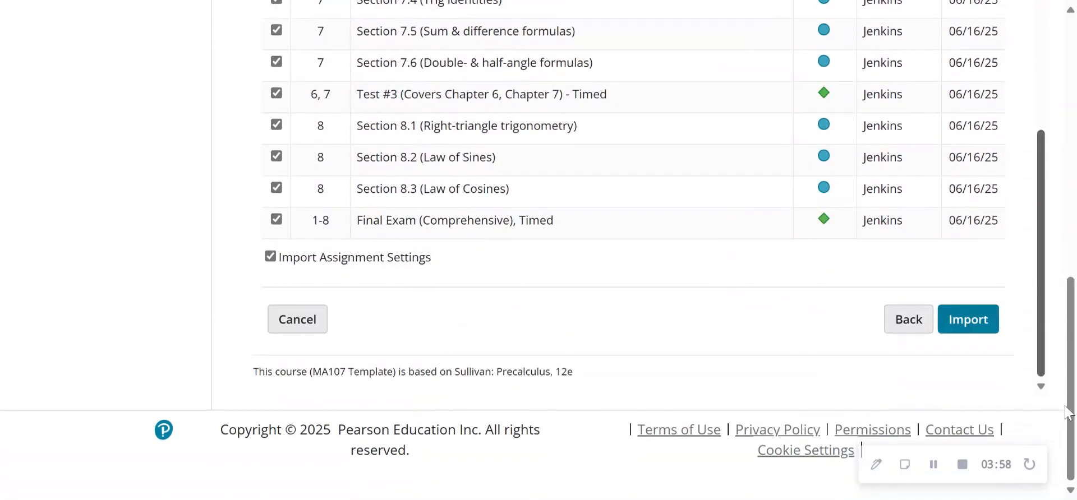
click(965, 331)
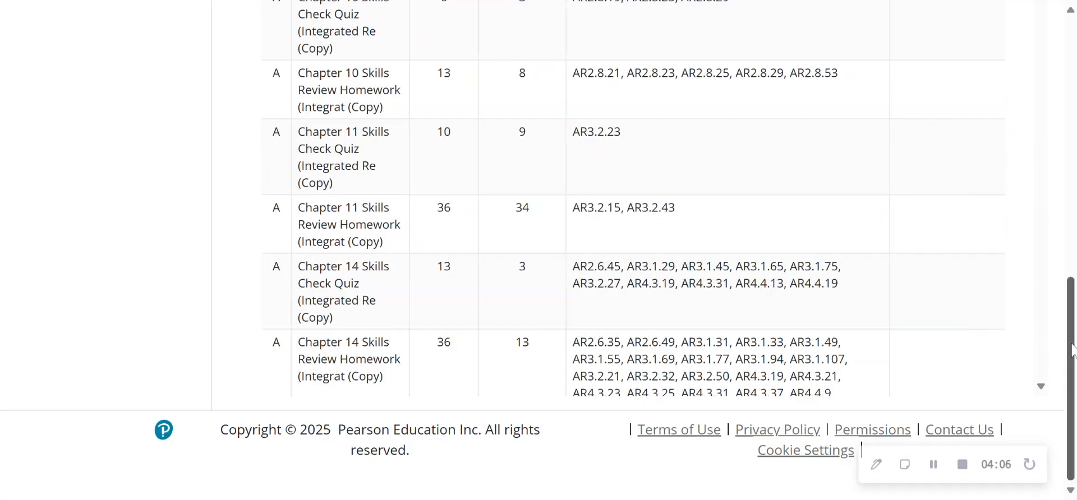
Review the conversion summary for each assignment's question counts and questions not included, and close it to return to the Assignment Manager.
drag(1070, 305, 1071, 55)
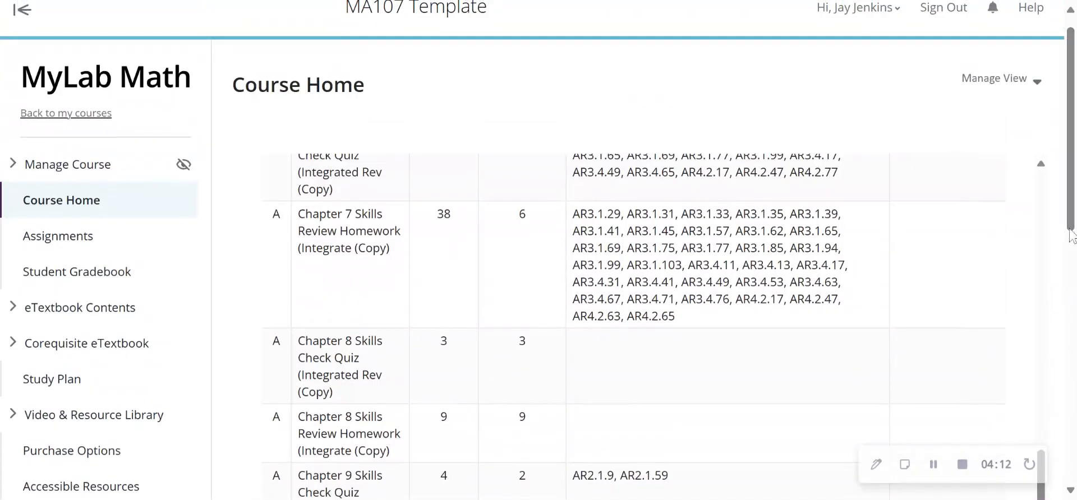
scroll(1070, 231, down, 2)
drag(1045, 362, 1039, 93)
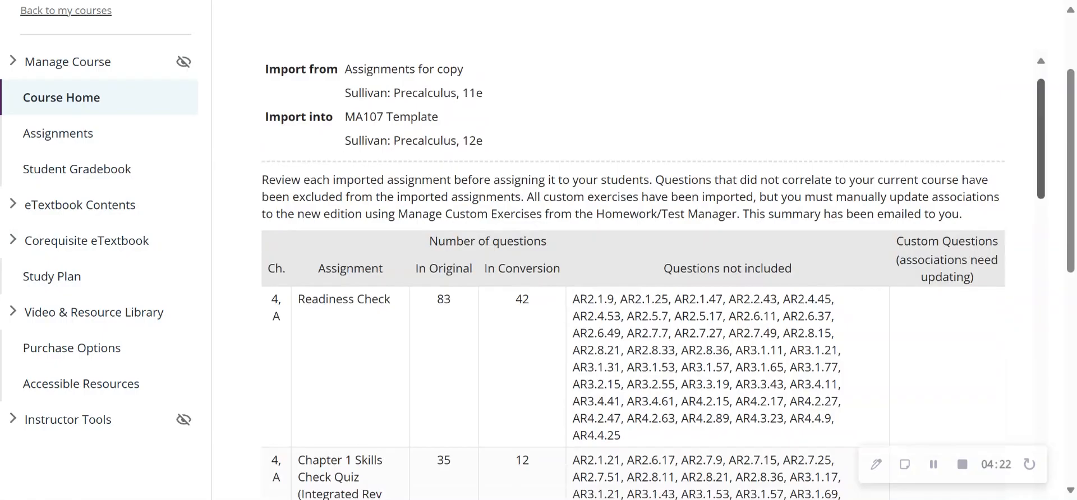
scroll(1044, 115, down, 3)
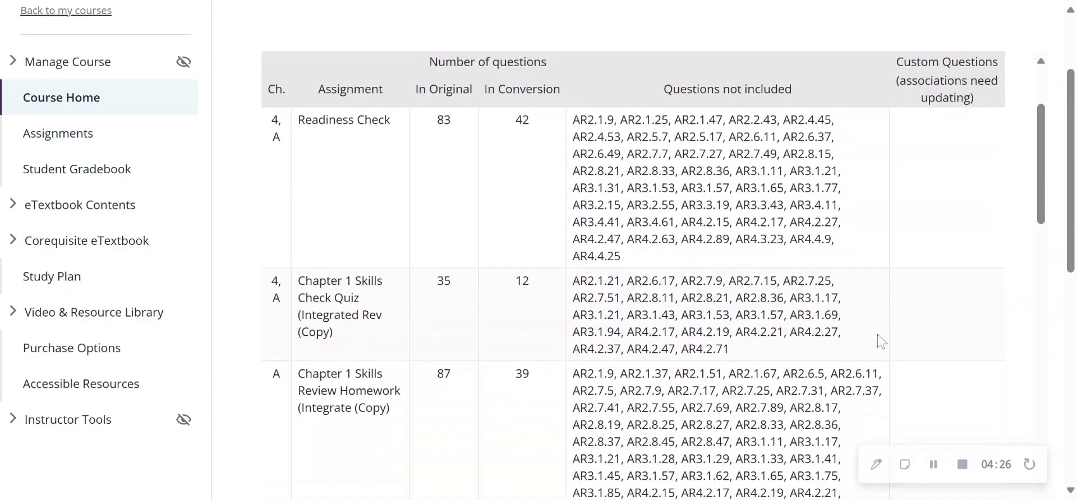
drag(1042, 174, 1074, 469)
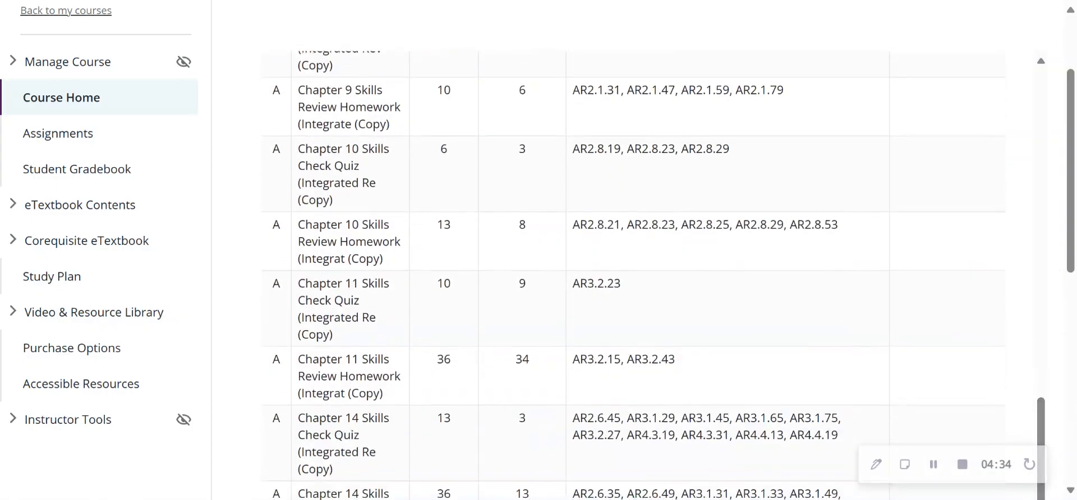
scroll(1070, 240, down, 7)
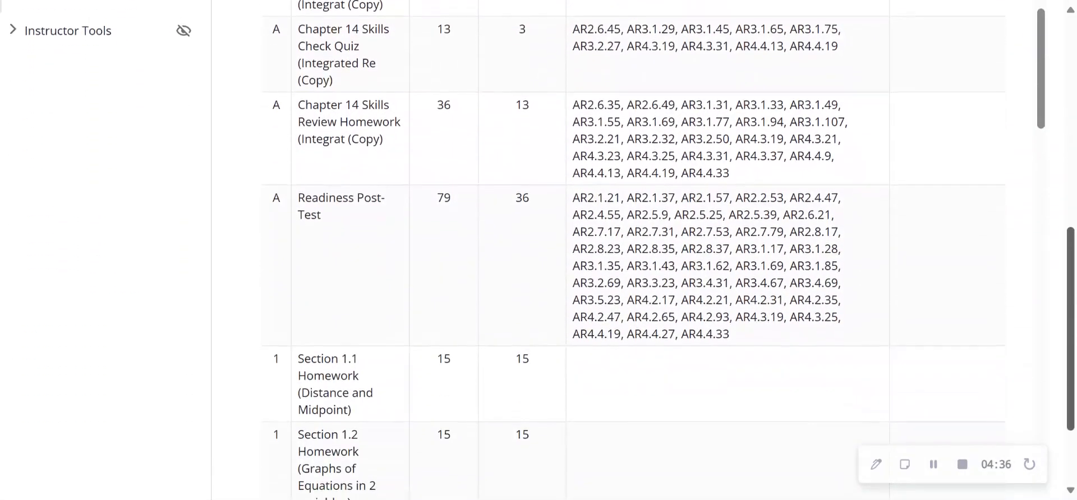
drag(1040, 119, 1062, 483)
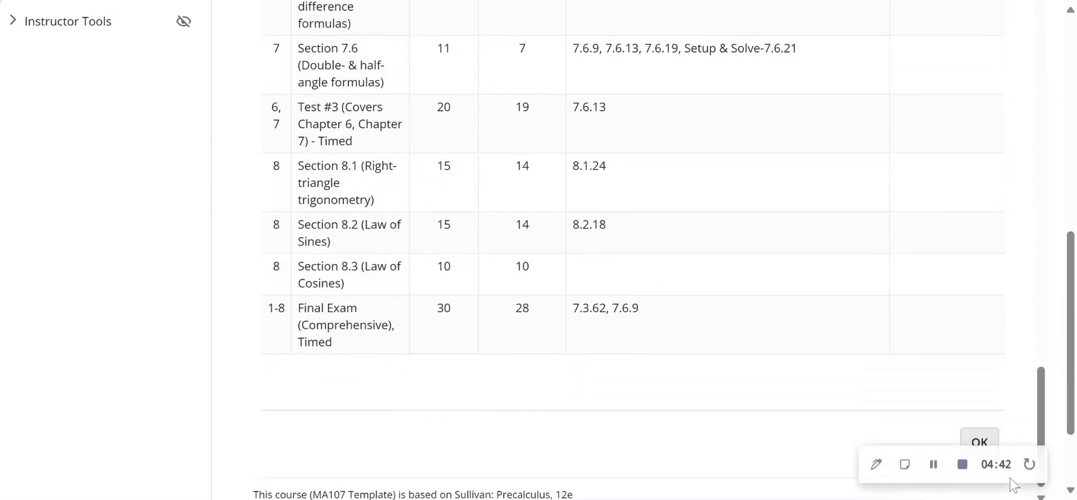
click(986, 443)
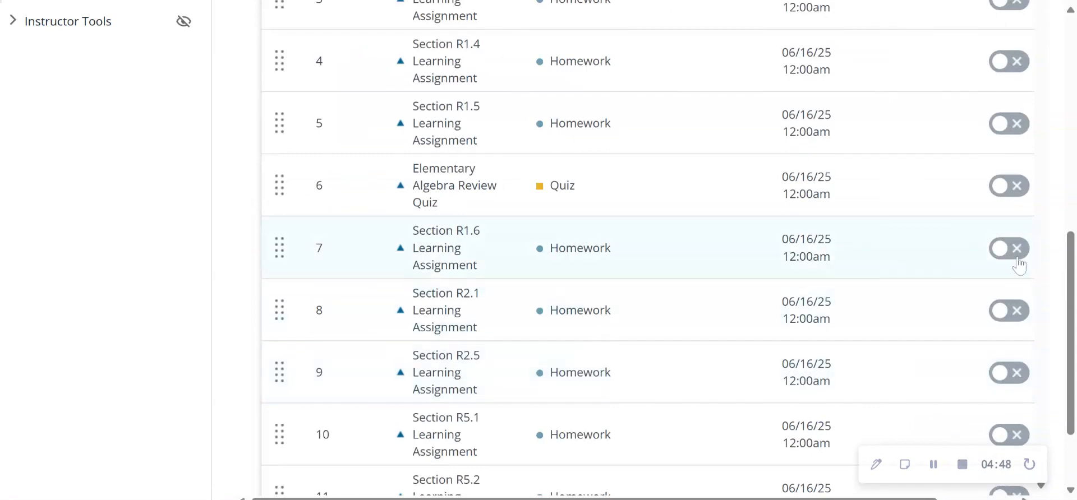
Open the Edit dates & status option for managing the MA107 Template assignments.
drag(1071, 266, 1073, 116)
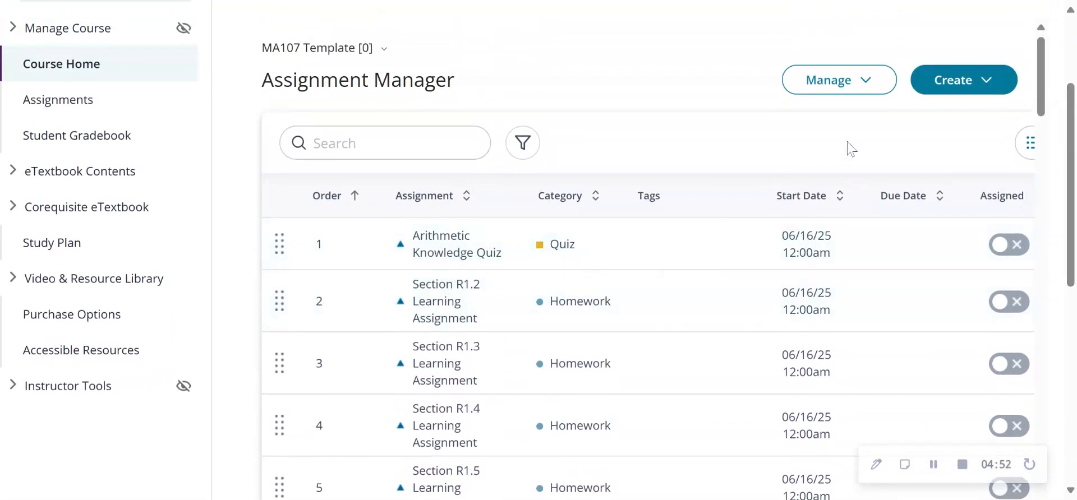
click(871, 85)
click(862, 140)
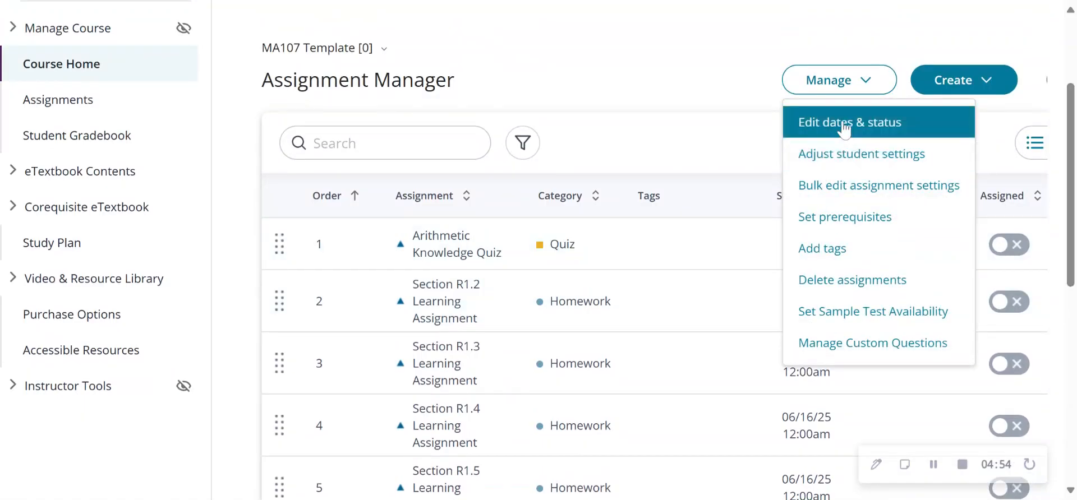